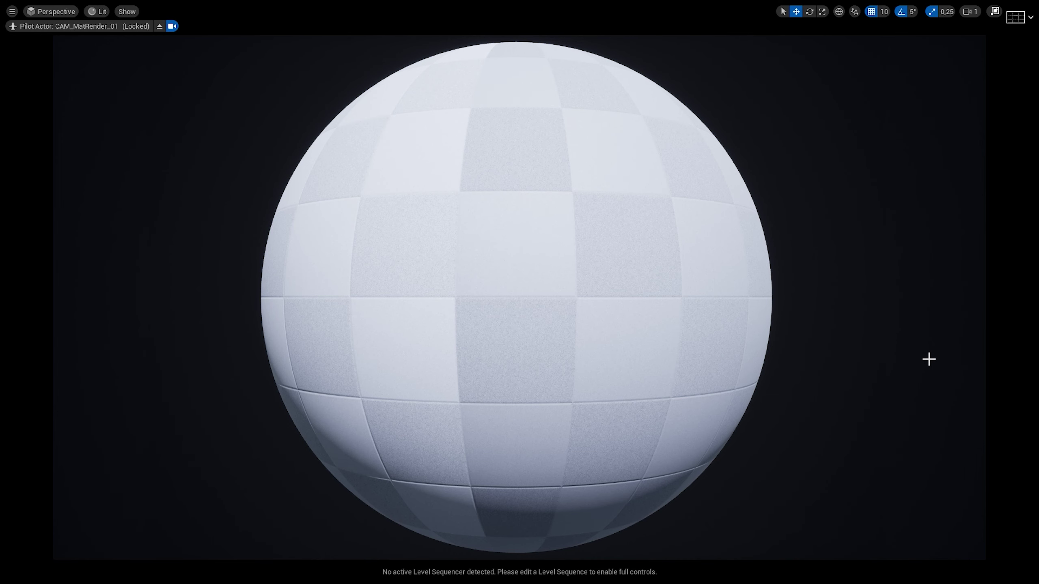
# Step: Open the Content Drawer to show the DEV and MasterGlass folders under Content
pyautogui.hotkey('ctrl', 'space')
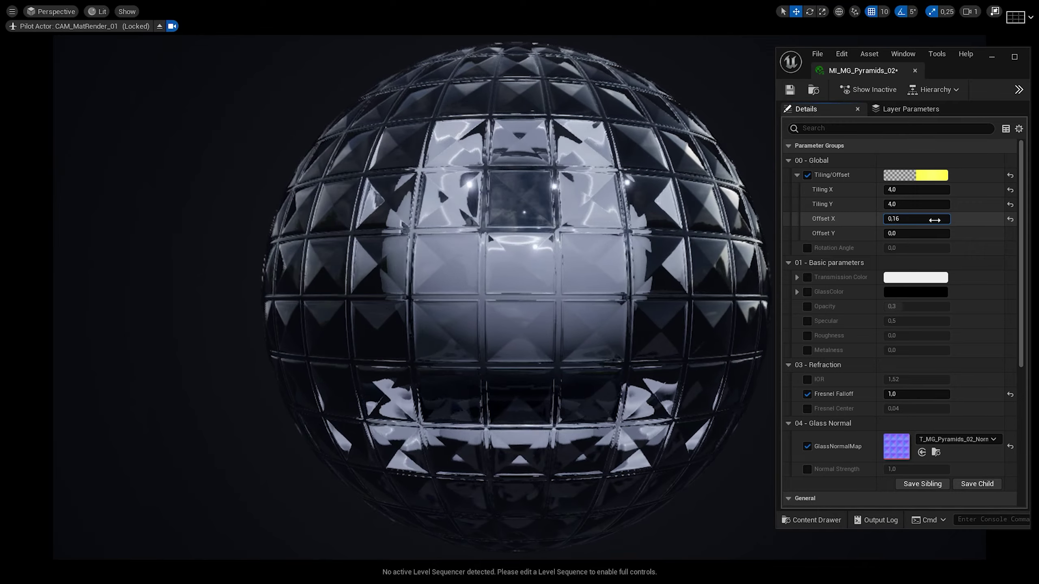
# Step: Nudge the pattern Offset Y and try a 45° Rotation Angle, then reset rotation to 0
pyautogui.moveTo(917, 233); pyautogui.dragTo(980, 244)
pyautogui.click(807, 248)
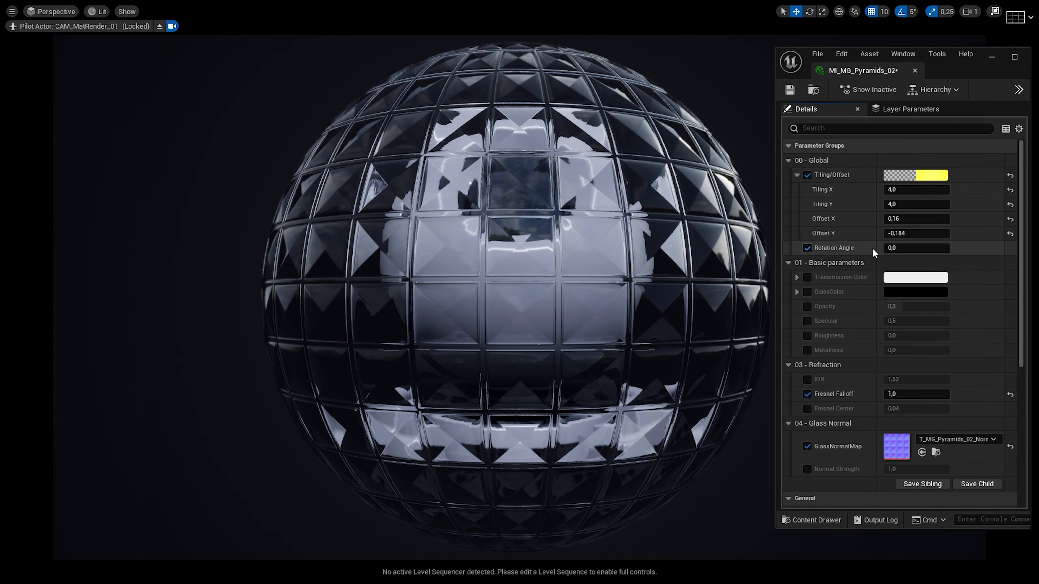
pyautogui.click(917, 248)
pyautogui.write('45')
pyautogui.press('Return')
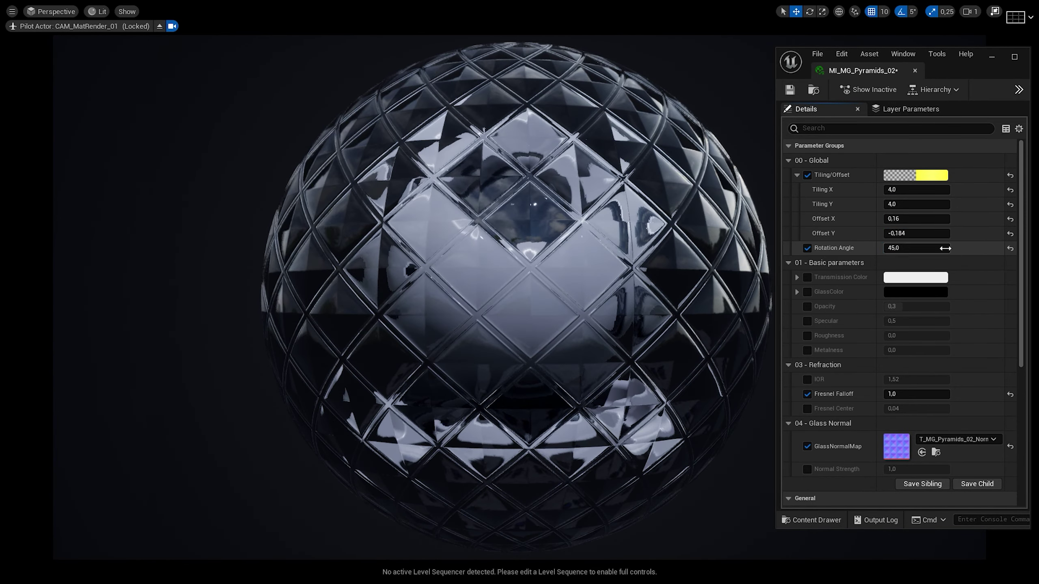
pyautogui.click(1010, 248)
# Step: Enable the Opacity, Specular and Roughness overrides, testing Specular at 1.0 before resetting it to 0.5
pyautogui.click(807, 306)
pyautogui.click(807, 321)
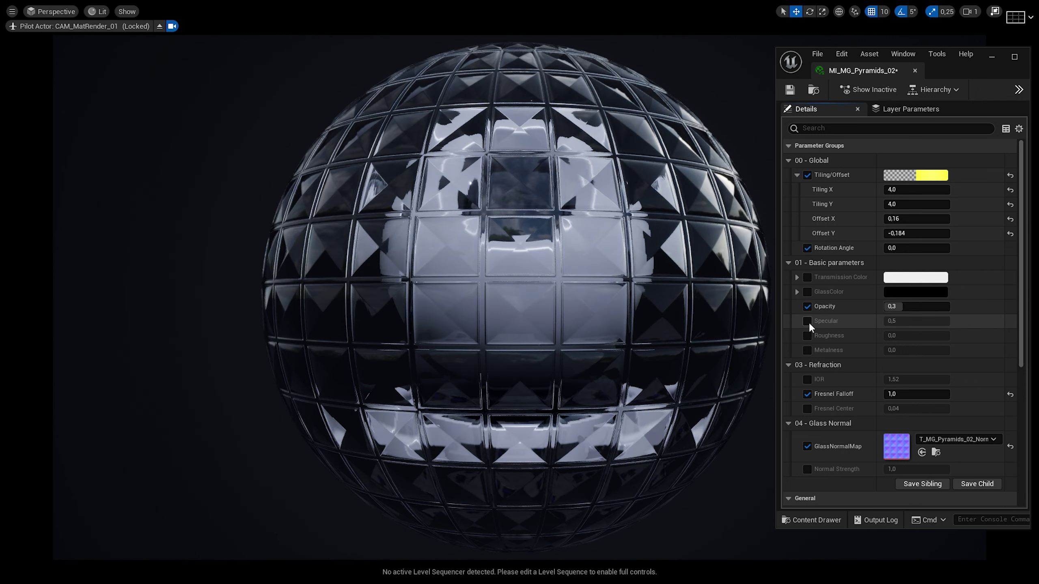
pyautogui.moveTo(915, 321); pyautogui.dragTo(966, 322)
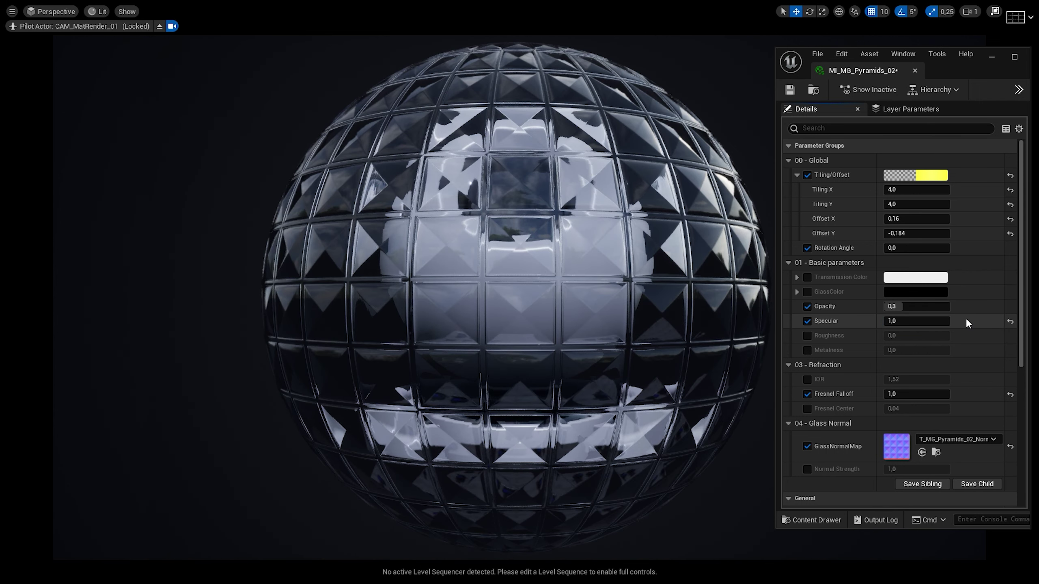
pyautogui.click(1010, 322)
pyautogui.click(808, 336)
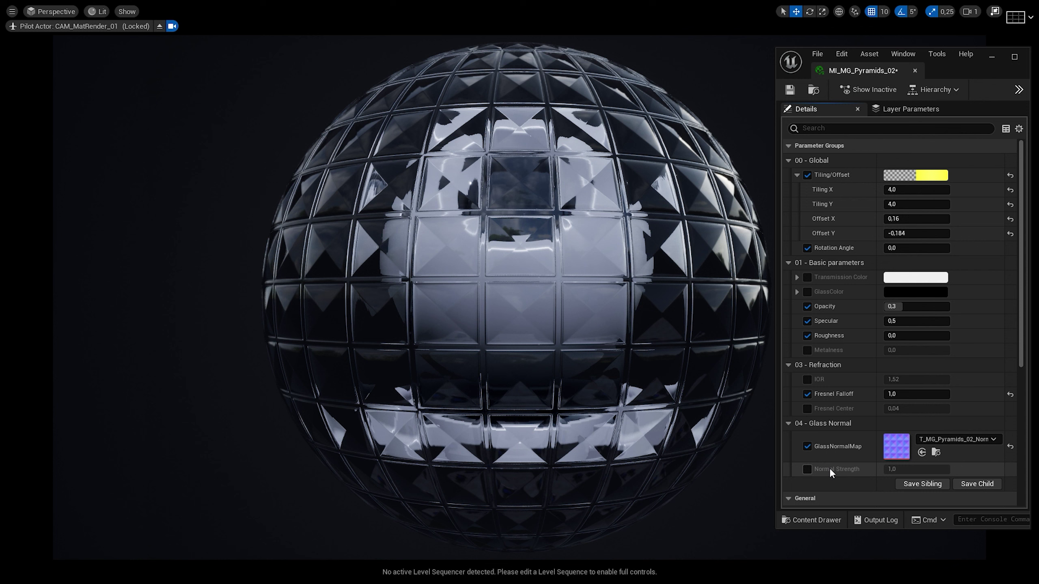
# Step: Enable Normal Strength, preview it at 0 and 0.5, then return it to 1.0
pyautogui.click(808, 469)
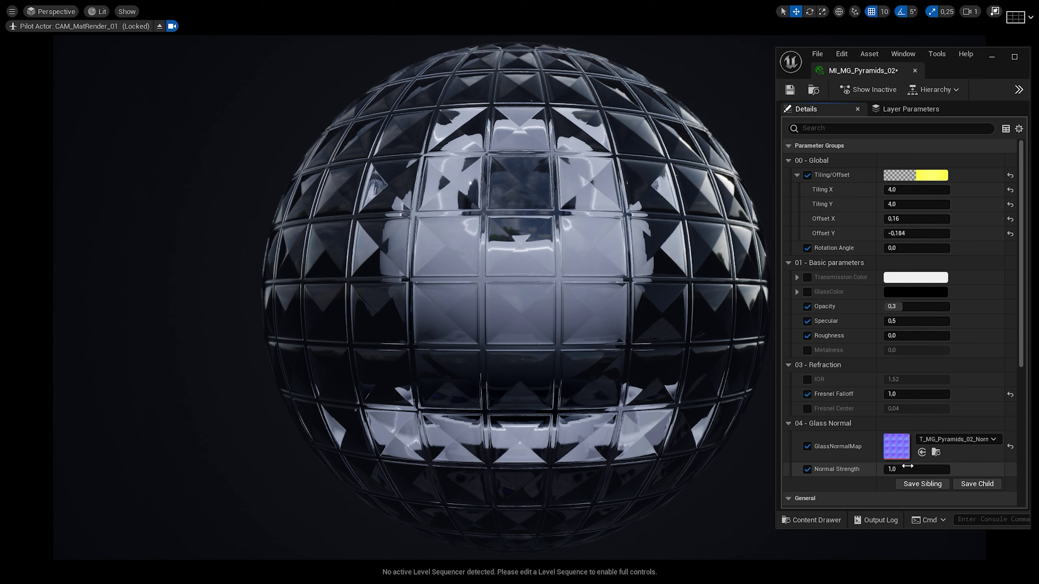
pyautogui.click(907, 469)
pyautogui.write('0')
pyautogui.press('Return')
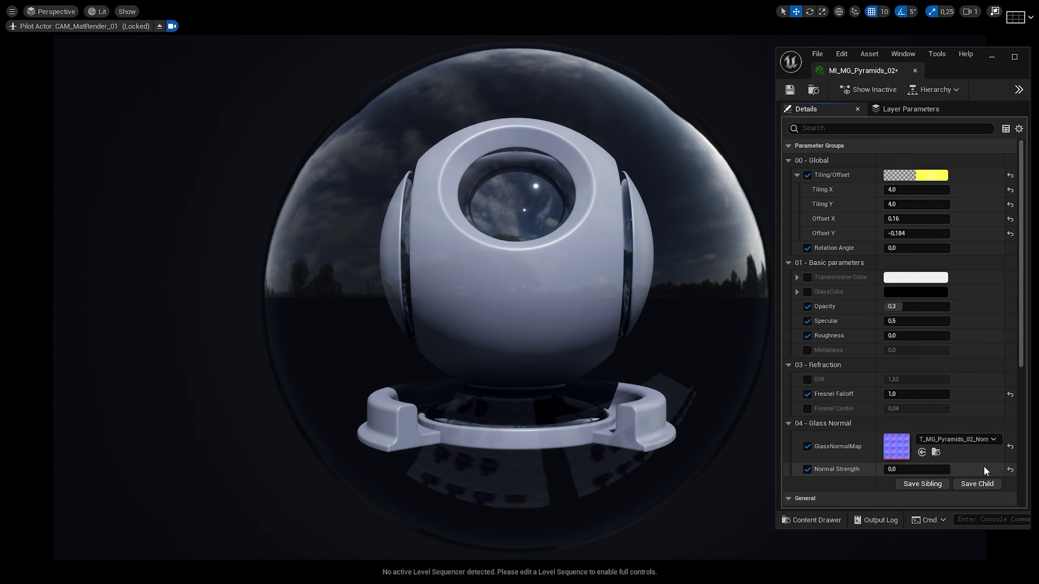
pyautogui.click(916, 469)
pyautogui.write('0,5')
pyautogui.press('Return')
pyautogui.moveTo(915, 470); pyautogui.dragTo(924, 470)
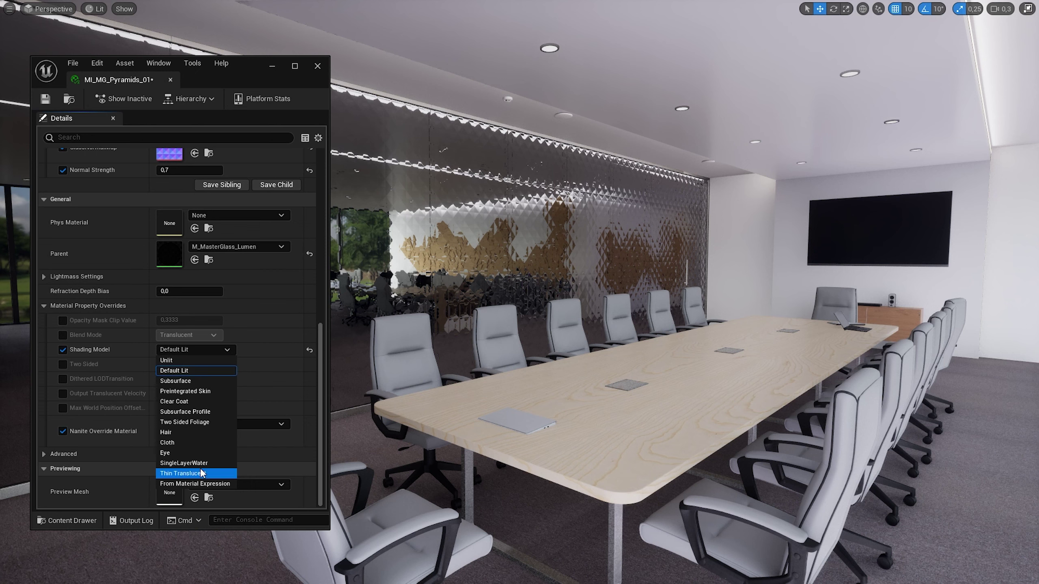
# Step: Set the shading model override to Thin Translucent and tint the Transmission Color pale blue
pyautogui.click(197, 471)
pyautogui.scroll(8, 257, 367)
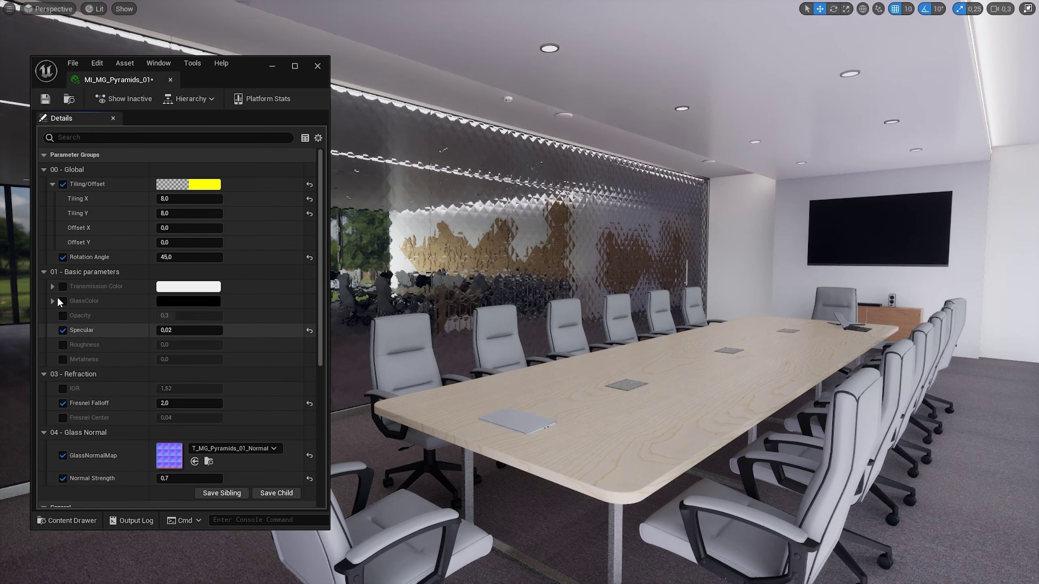
pyautogui.click(188, 287)
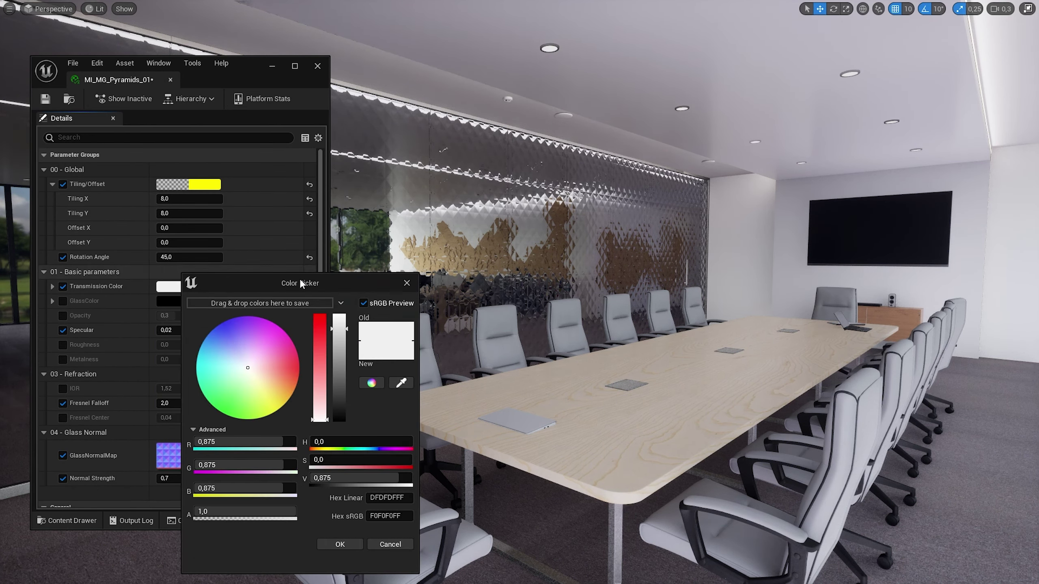
pyautogui.moveTo(299, 279); pyautogui.dragTo(204, 232)
pyautogui.moveTo(164, 305)
pyautogui.mouseDown()
pyautogui.moveTo(191, 297)
pyautogui.moveTo(180, 326)
pyautogui.moveTo(158, 325)
pyautogui.moveTo(166, 288)
pyautogui.moveTo(154, 292)
pyautogui.mouseUp()
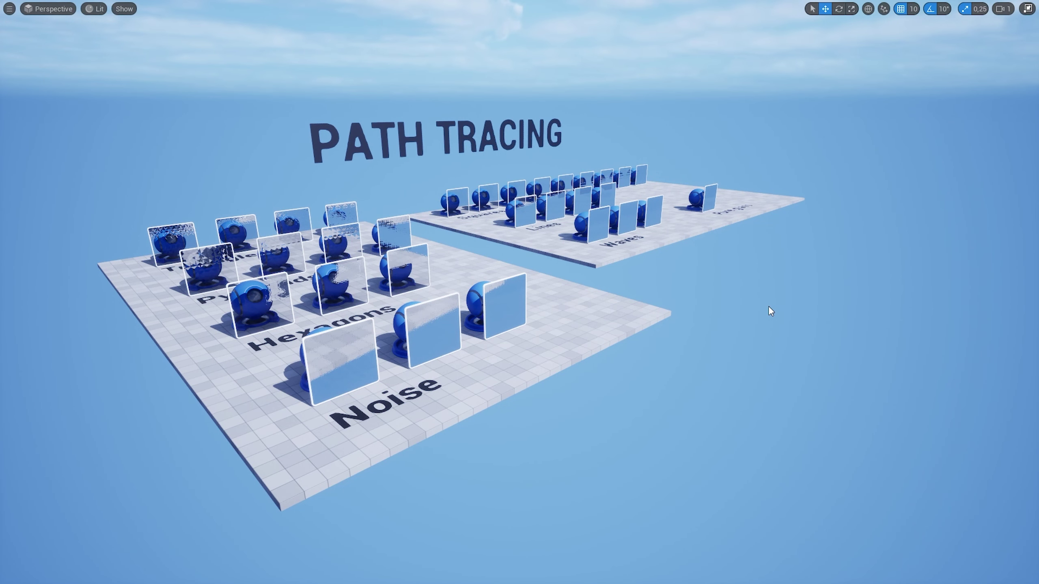
# Step: Browse the PathTracing assets, fly to the Waves glass panels and switch the viewport to Path Tracing
pyautogui.hotkey('ctrl', 'space')
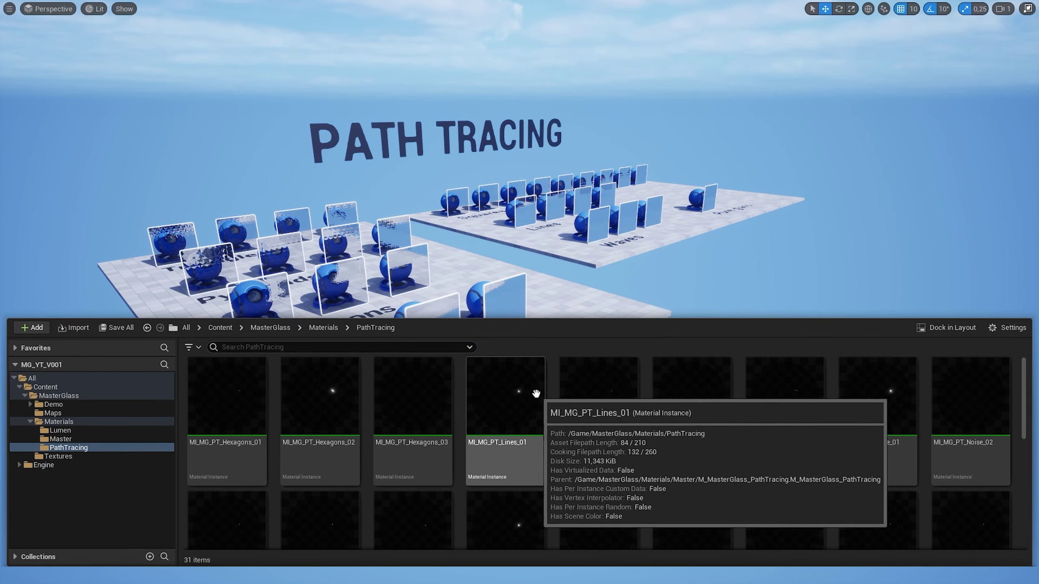
pyautogui.scroll(-2, 532, 405)
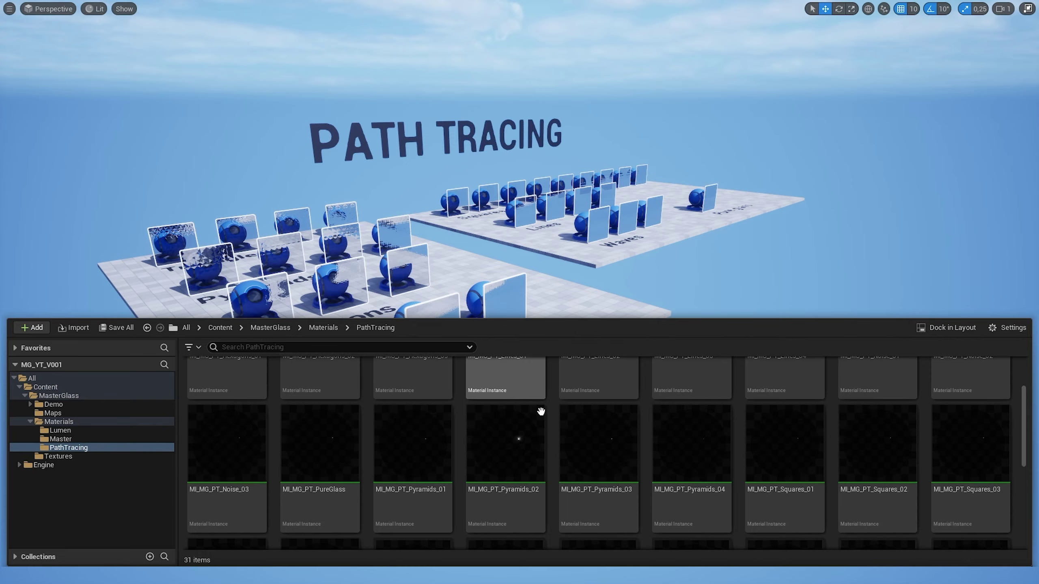
pyautogui.click(601, 310)
pyautogui.press('1')
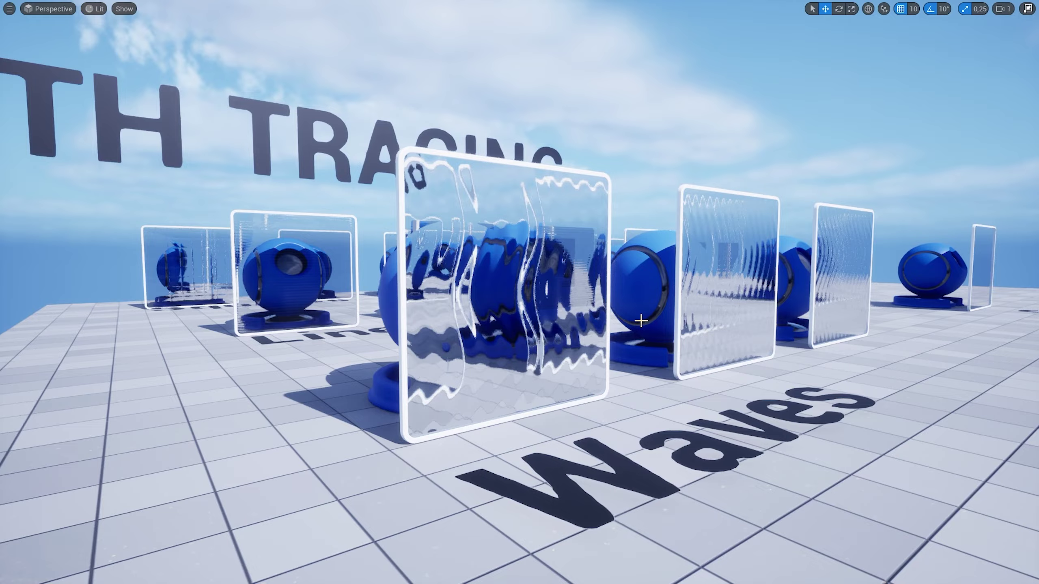
pyautogui.click(102, 9)
pyautogui.click(193, 144)
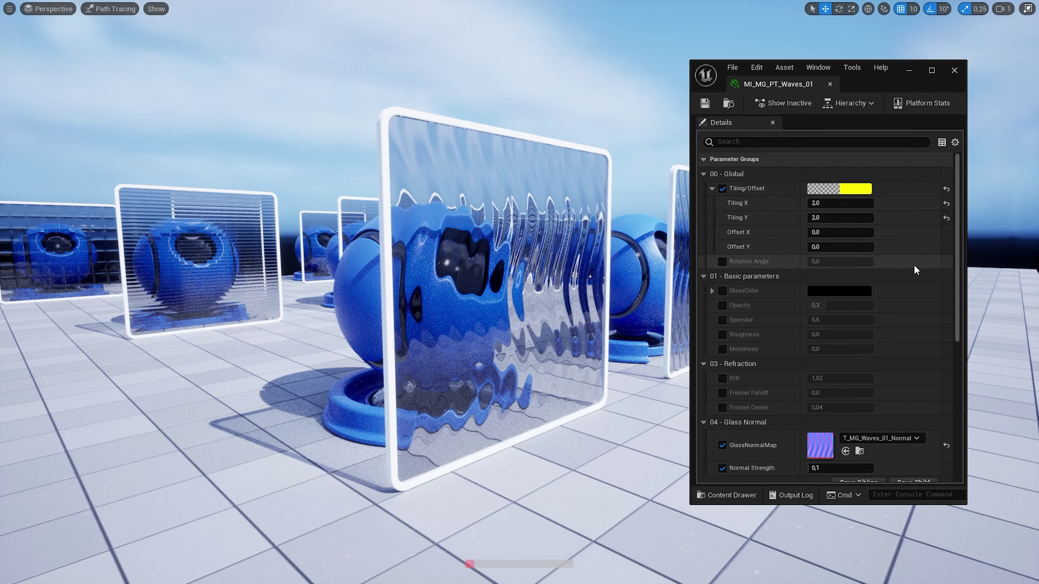
# Step: Enable Metalness at 0, Roughness at 0 after testing 0.336, and IOR at 1.52
pyautogui.click(722, 349)
pyautogui.moveTo(817, 349); pyautogui.dragTo(899, 347)
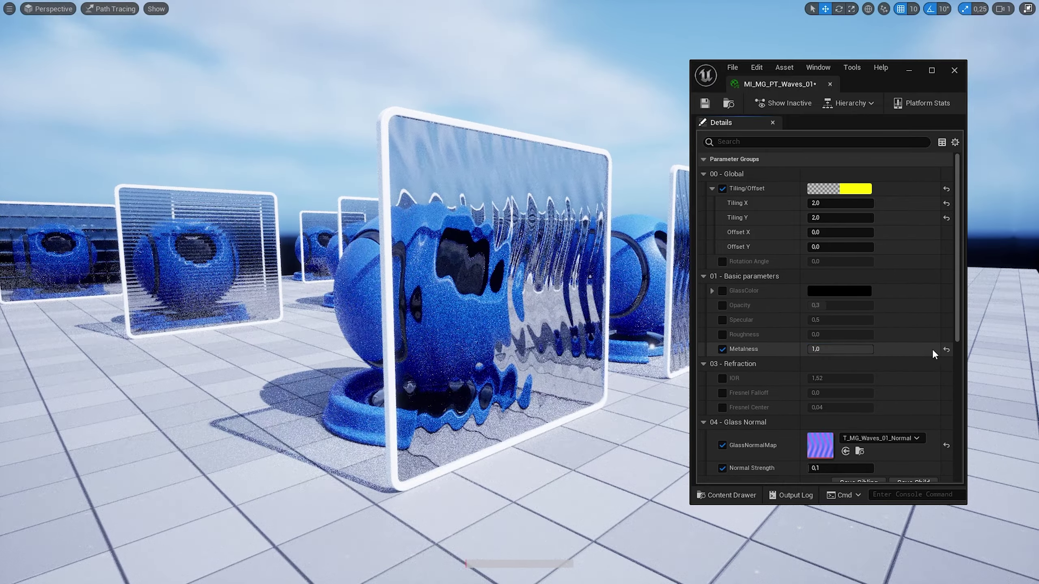
pyautogui.click(723, 334)
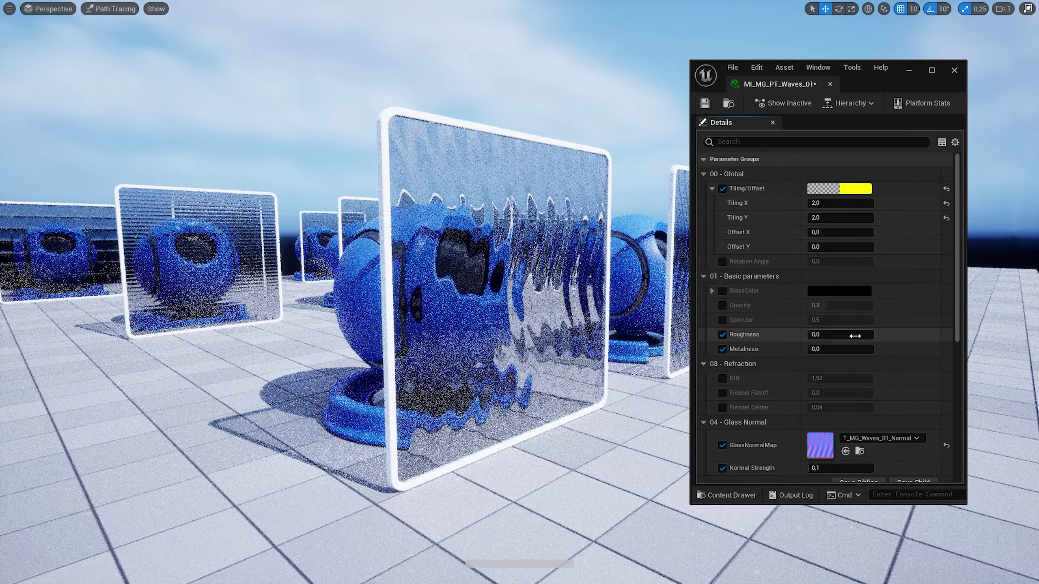
pyautogui.moveTo(817, 334); pyautogui.dragTo(829, 334)
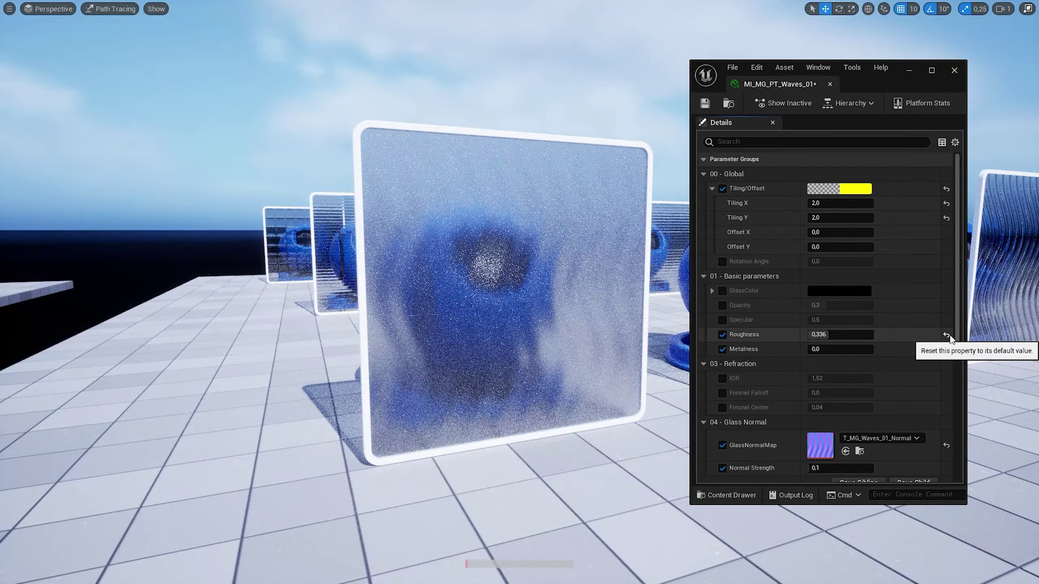
pyautogui.click(946, 335)
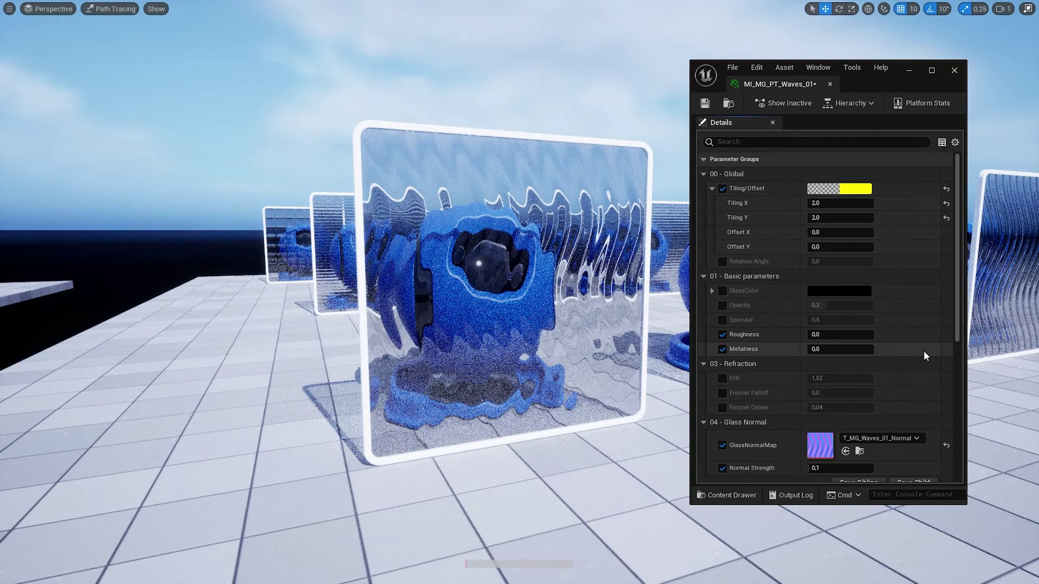
pyautogui.click(722, 378)
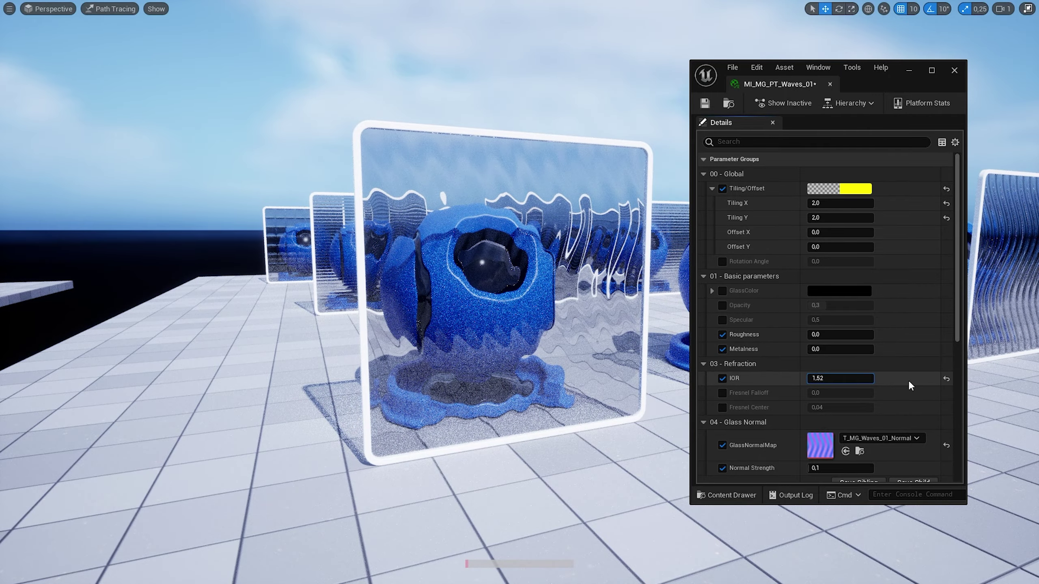
# Step: Set Normal Strength to 0.02, then raise it to 0.05
pyautogui.scroll(-1, 900, 405)
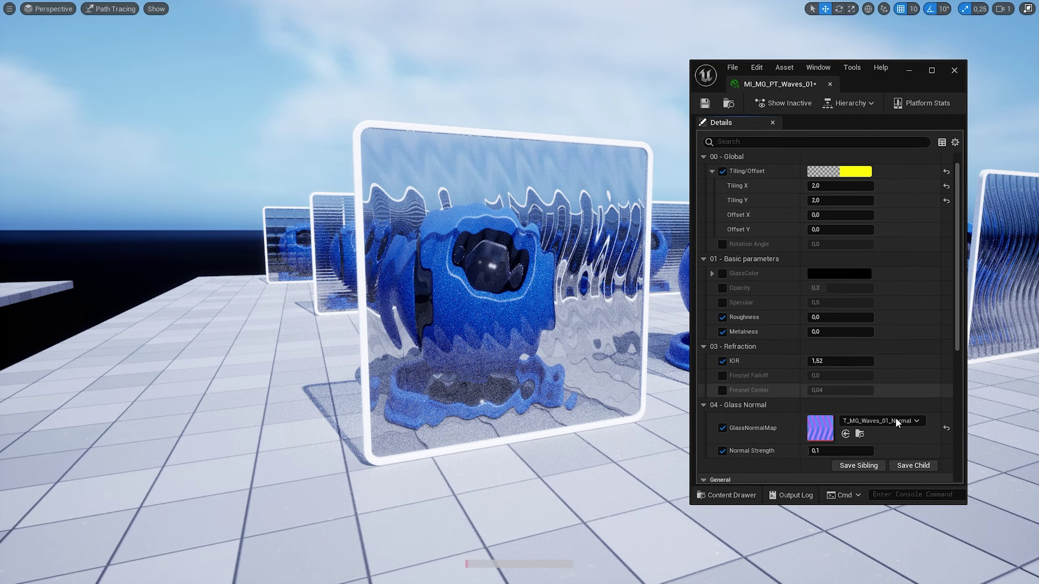
pyautogui.click(841, 451)
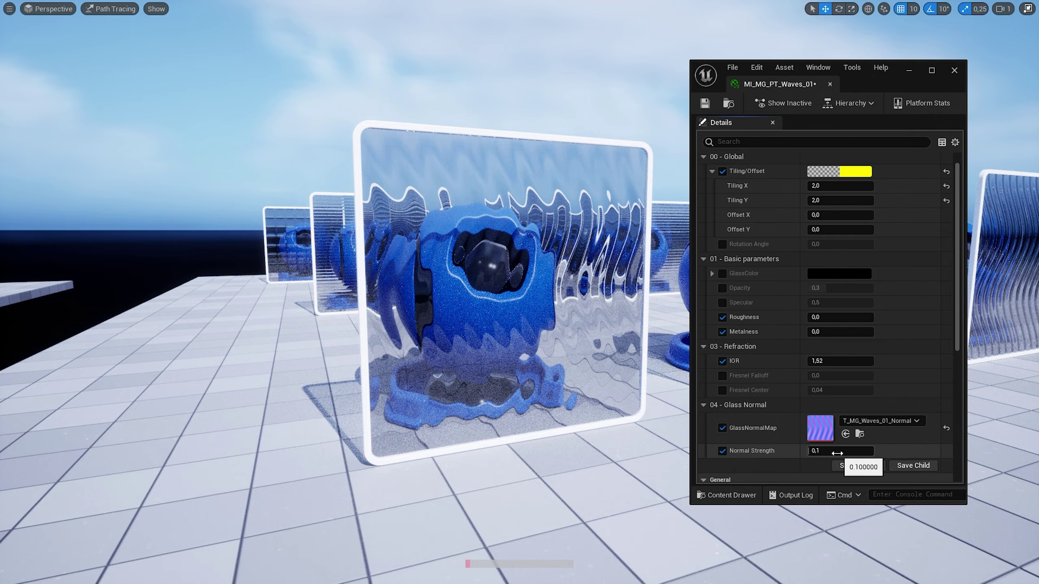
pyautogui.press('BackSpace')
pyautogui.write('02')
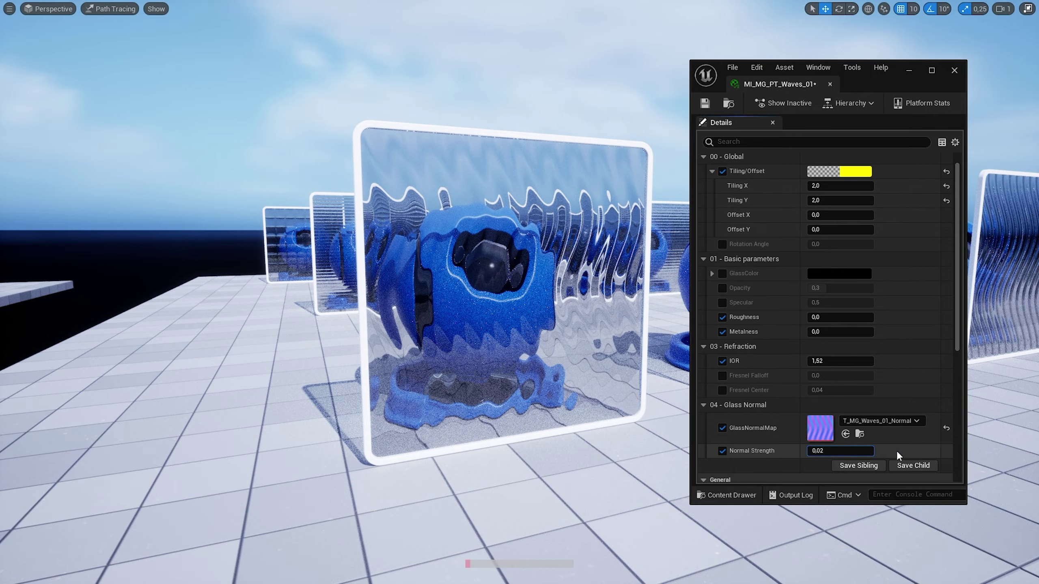
pyautogui.press('Return')
pyautogui.click(857, 450)
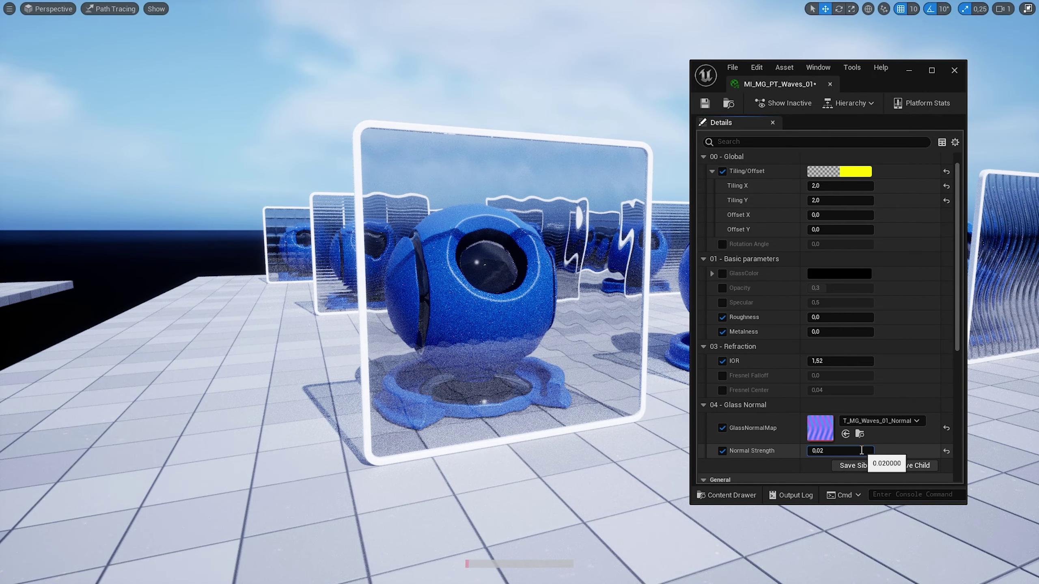
pyautogui.write('0,05')
pyautogui.press('Return')
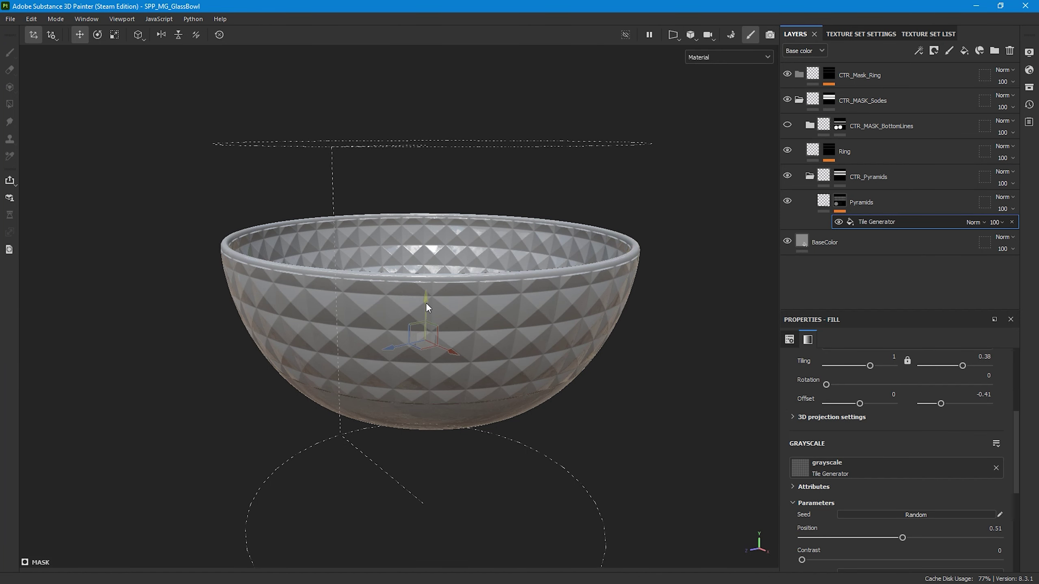
# Step: Move the Tile Generator pyramid pattern up the bowl and raise Size Y from 0.06 to 0.77
pyautogui.moveTo(425, 302); pyautogui.dragTo(426, 272)
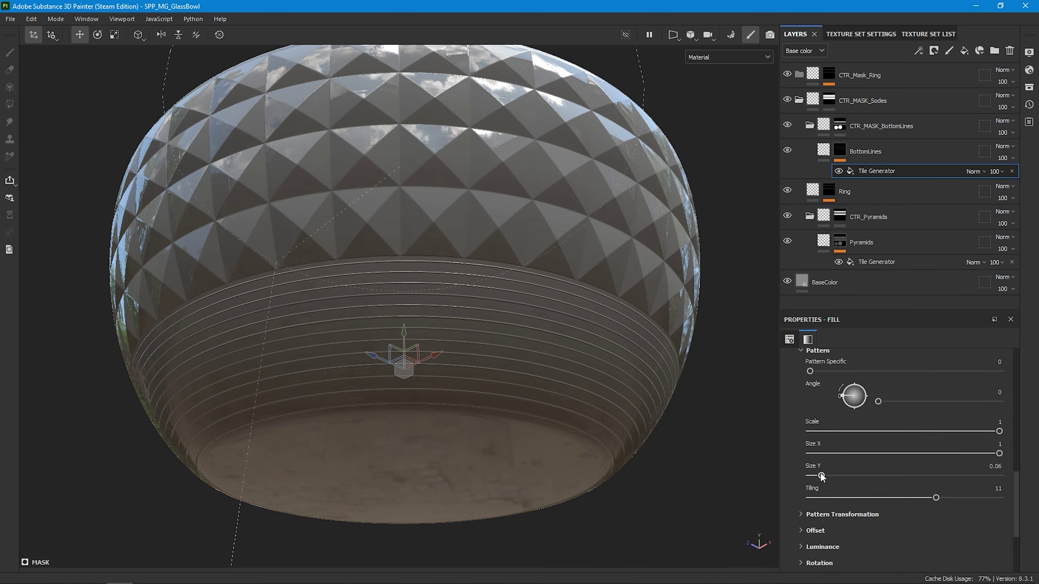
pyautogui.moveTo(822, 476); pyautogui.dragTo(967, 487)
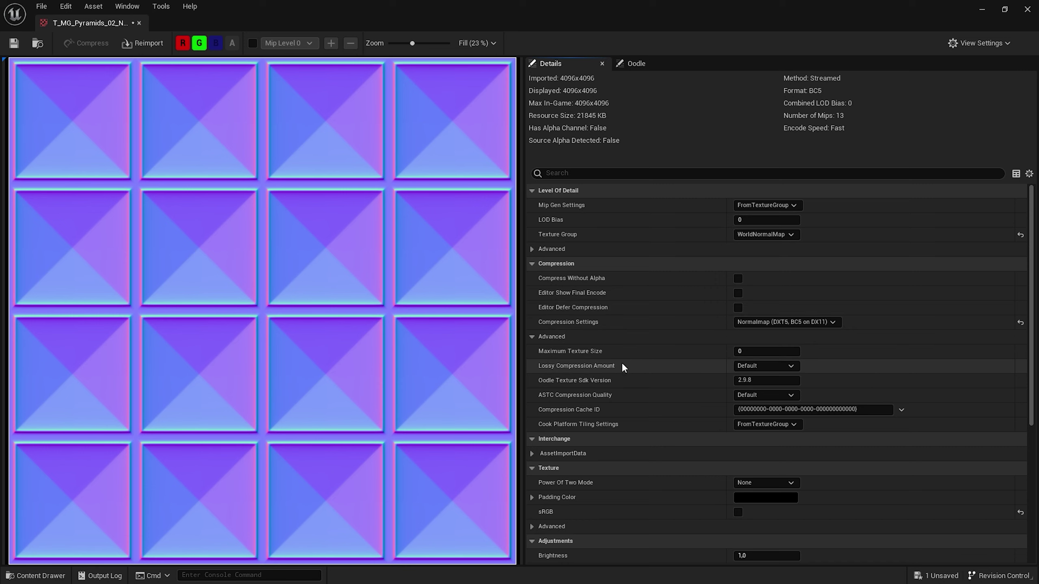
# Step: Lower T_MG_Pyramids_02's Maximum Texture Size to 512, then to 256
pyautogui.click(770, 351)
pyautogui.write('512')
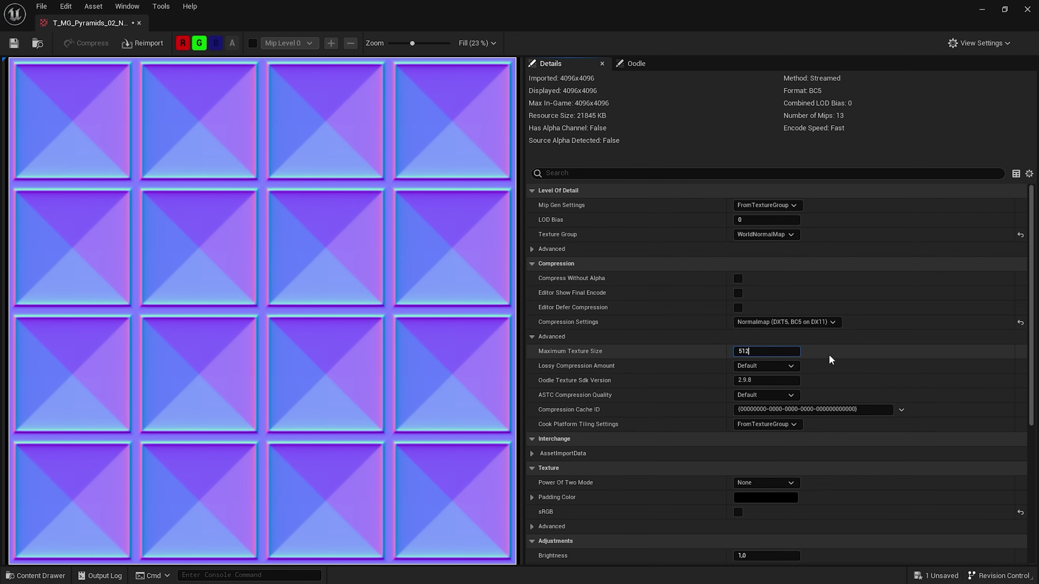
pyautogui.press('Return')
pyautogui.click(780, 351)
pyautogui.write('256')
pyautogui.press('Return')
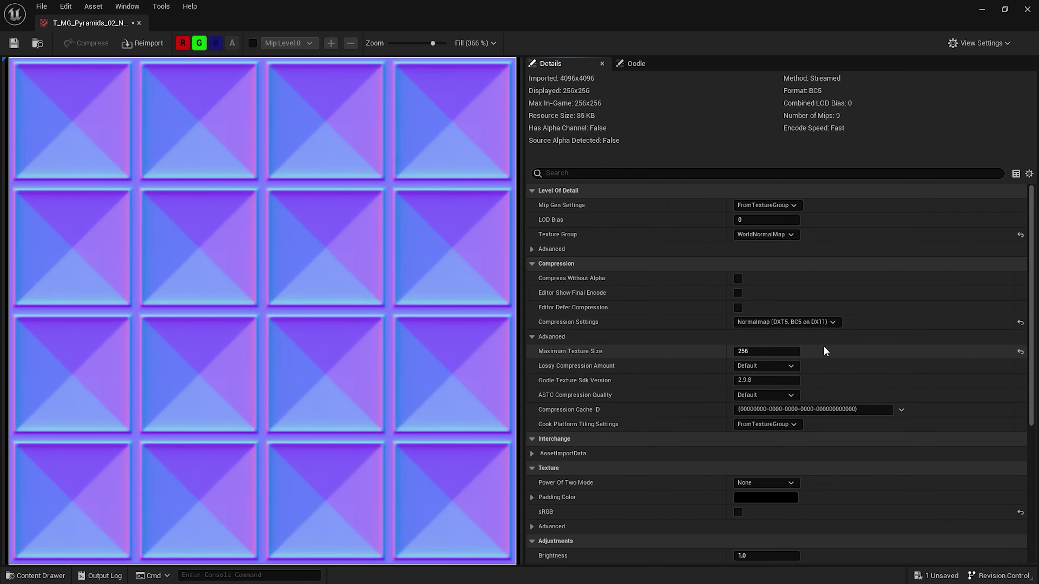